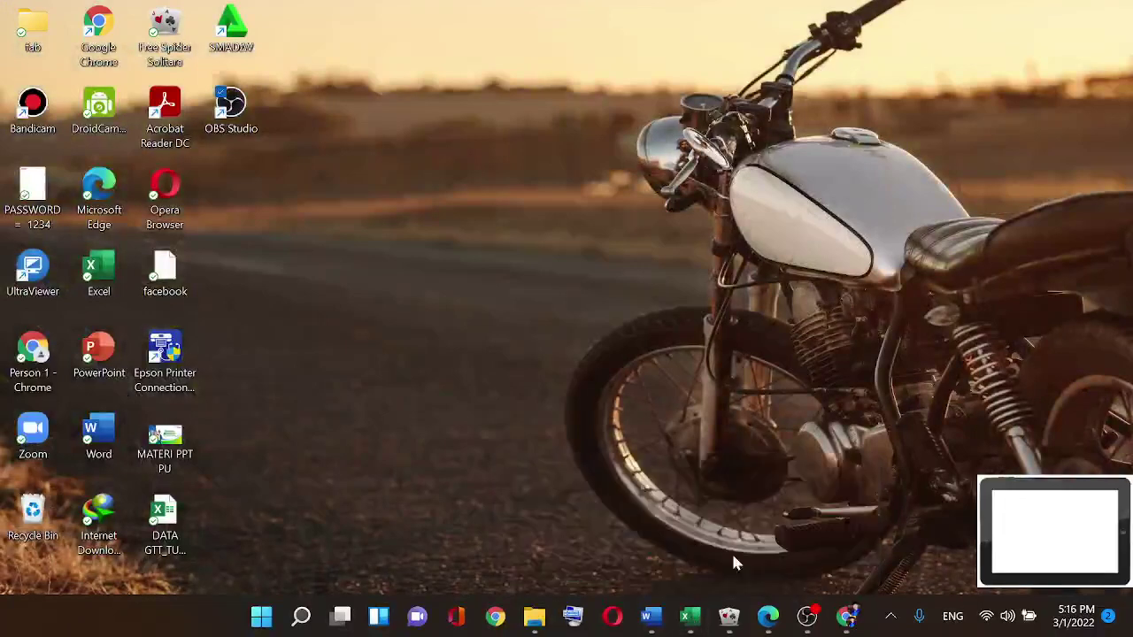
Inspect the formula in F14 of the final results sheet and trace its source on the PENILAIAN sheet.
click(734, 562)
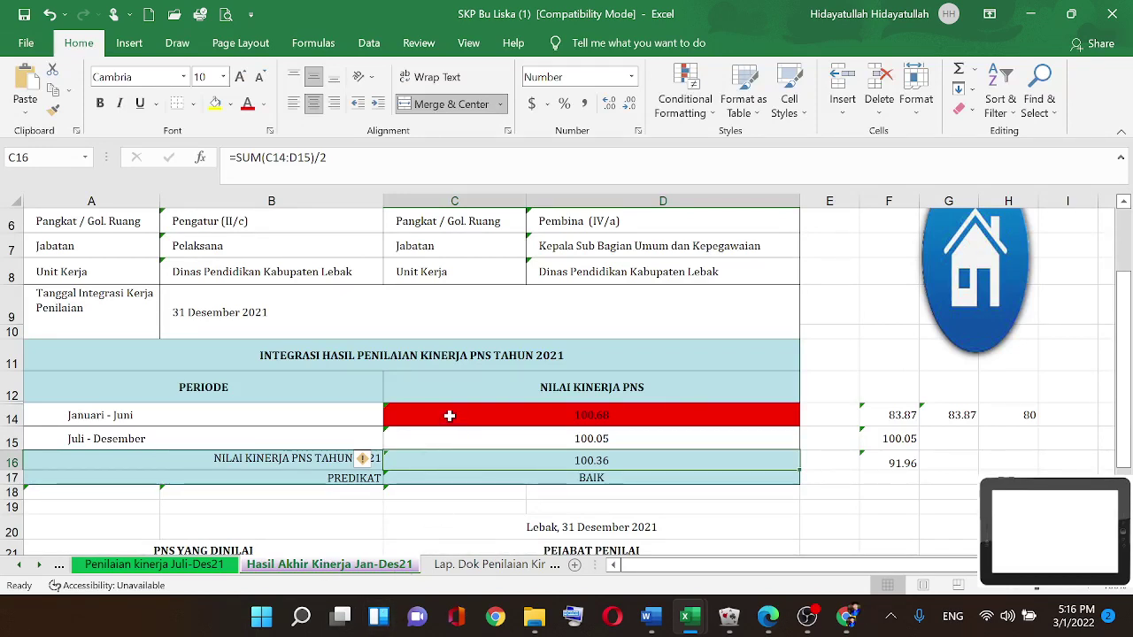
mouse_move(449, 416)
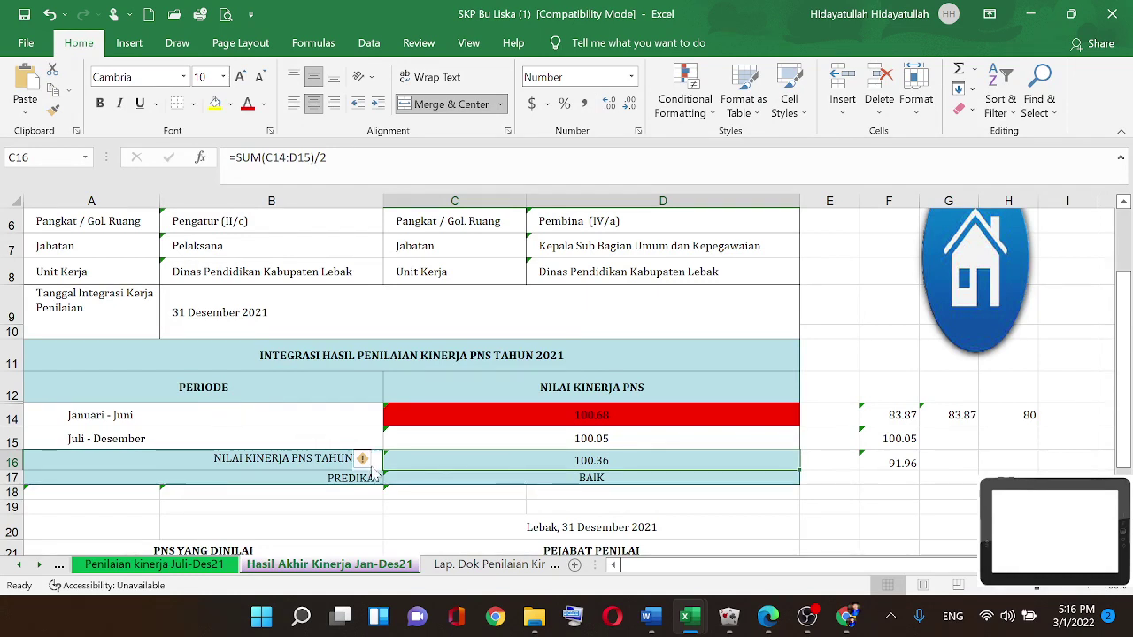
mouse_move(637, 414)
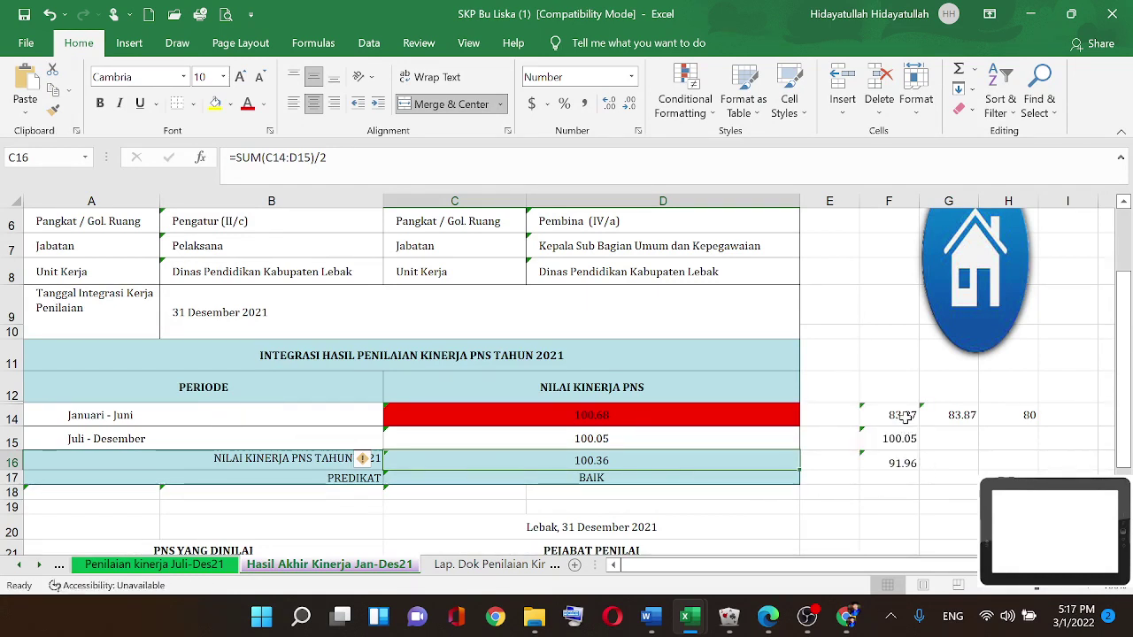
click(902, 416)
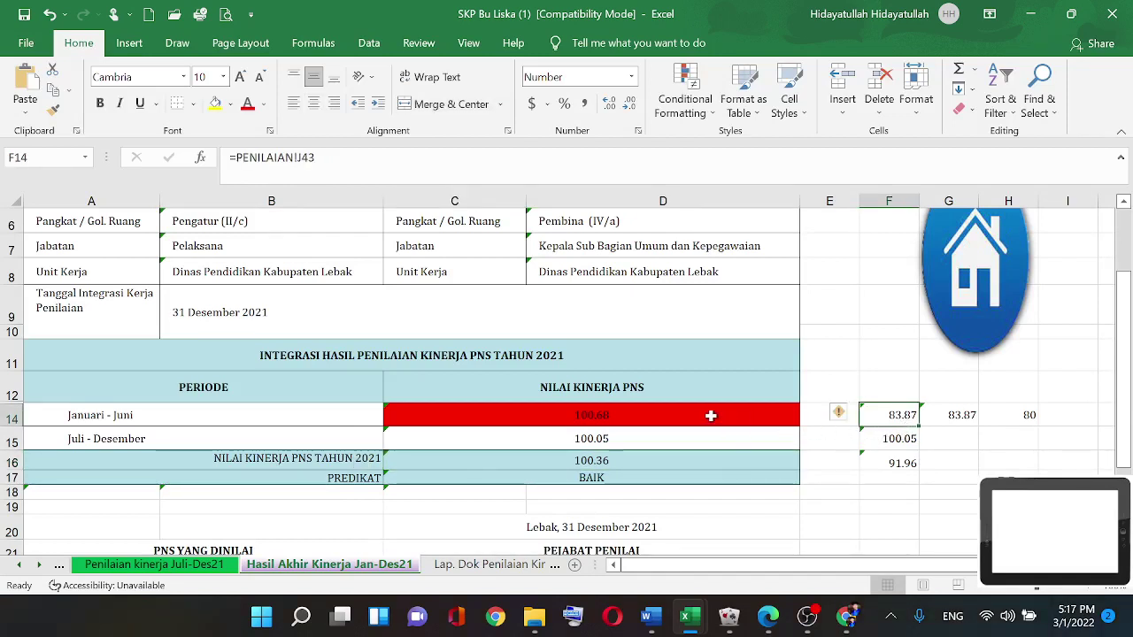
mouse_move(711, 415)
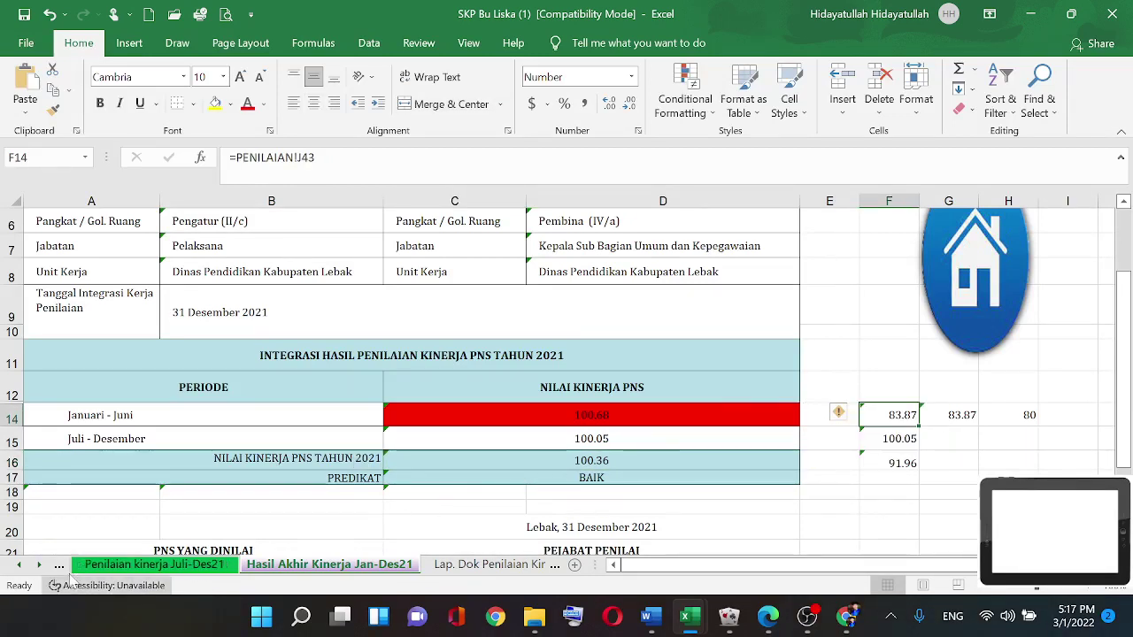
click(20, 566)
click(20, 567)
click(20, 566)
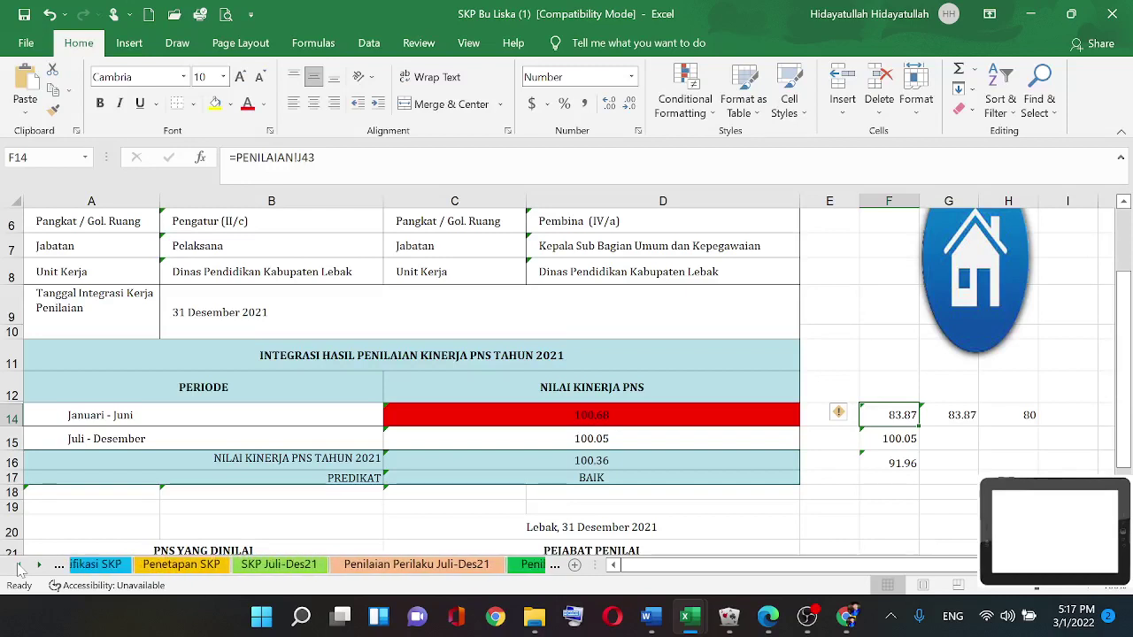
click(20, 566)
click(19, 566)
click(20, 567)
click(19, 567)
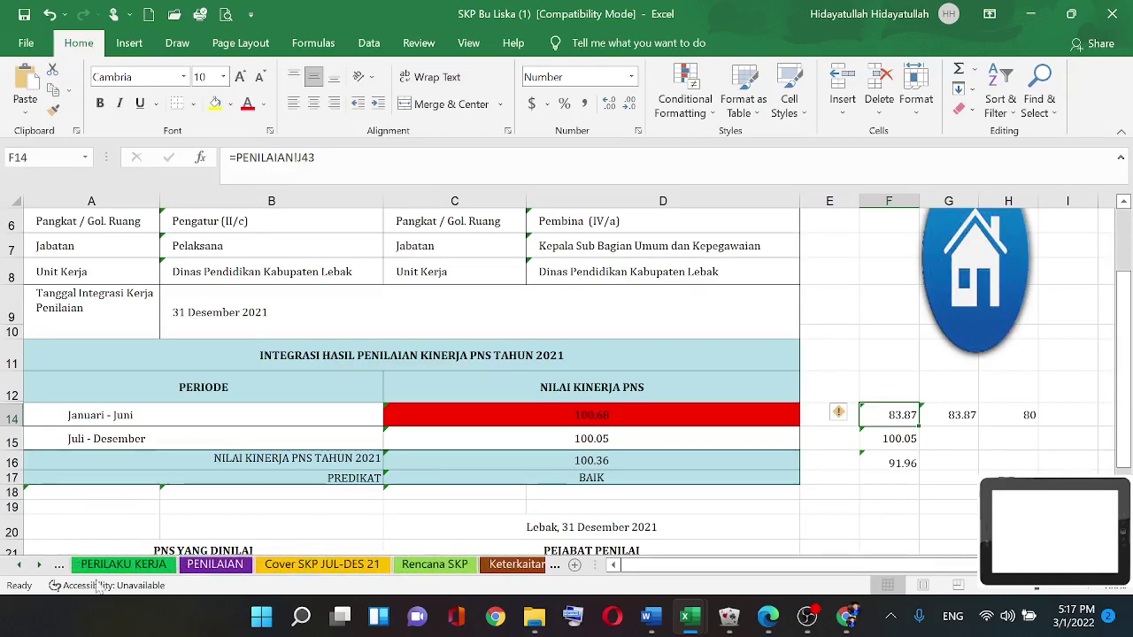
click(215, 565)
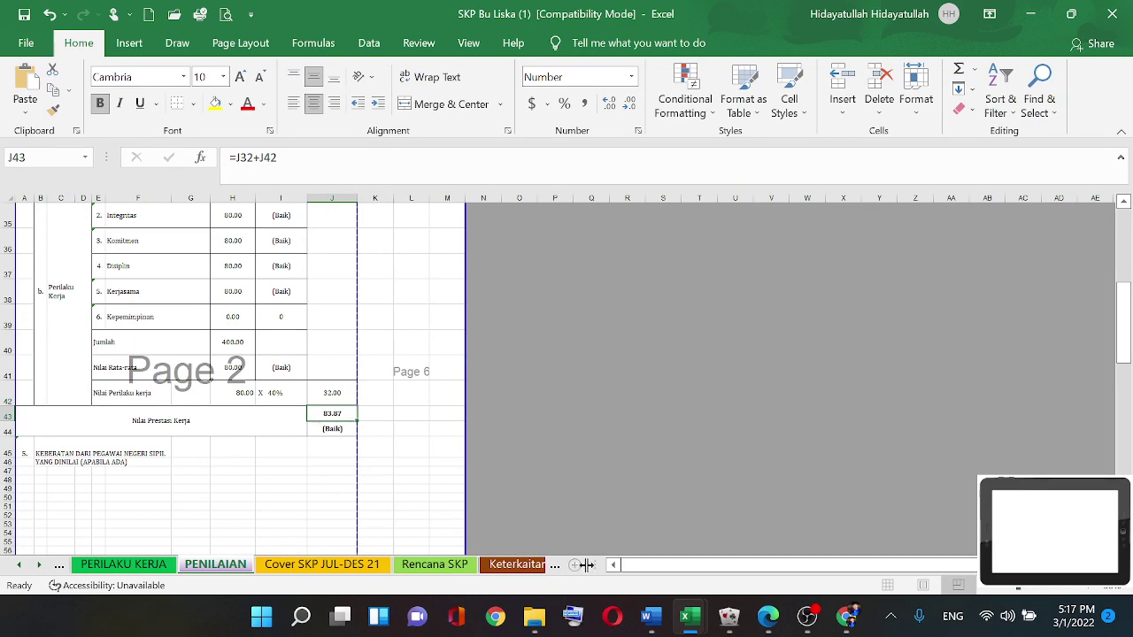
Return from the PENILAIAN sheet to the Hasil Akhir Kinerja Jan-Des21 sheet.
click(555, 567)
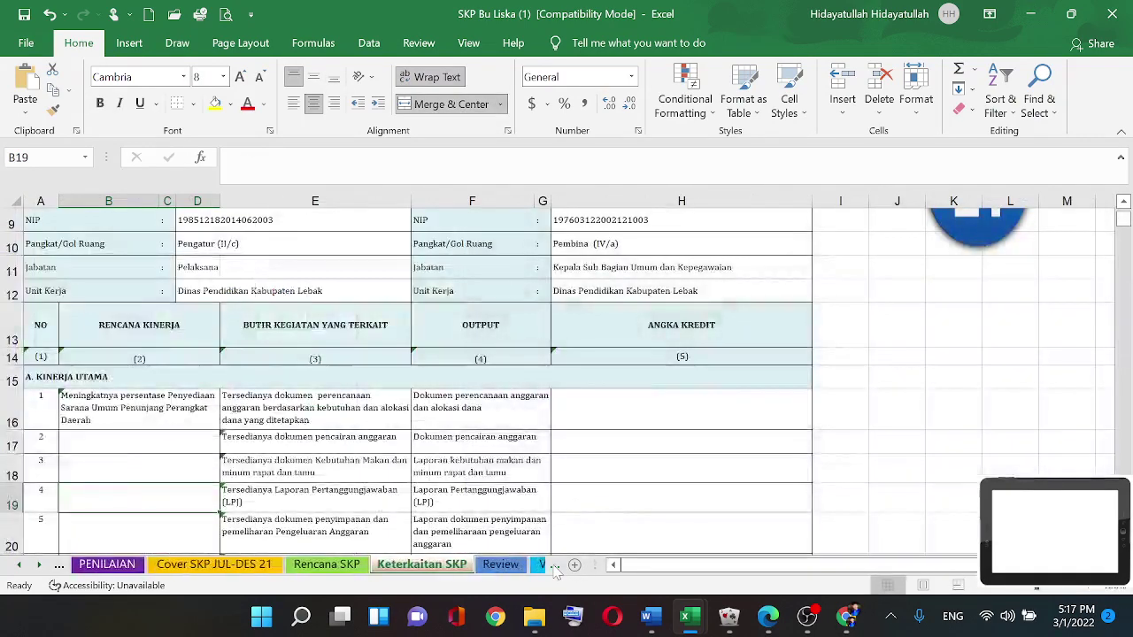
click(554, 567)
click(555, 568)
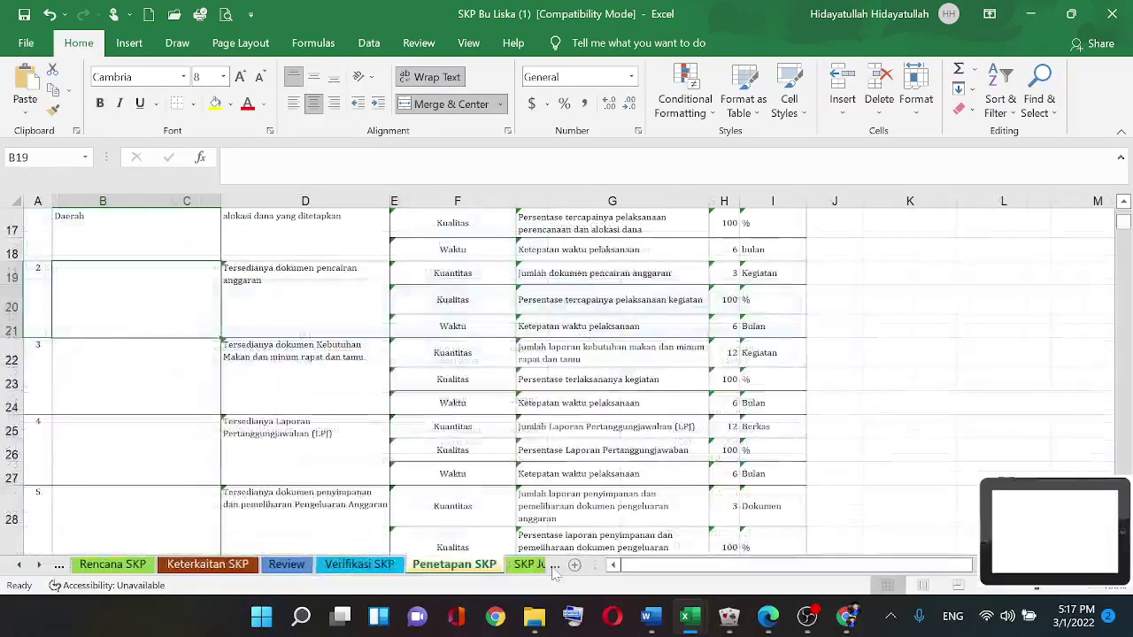
click(555, 568)
click(555, 567)
click(555, 568)
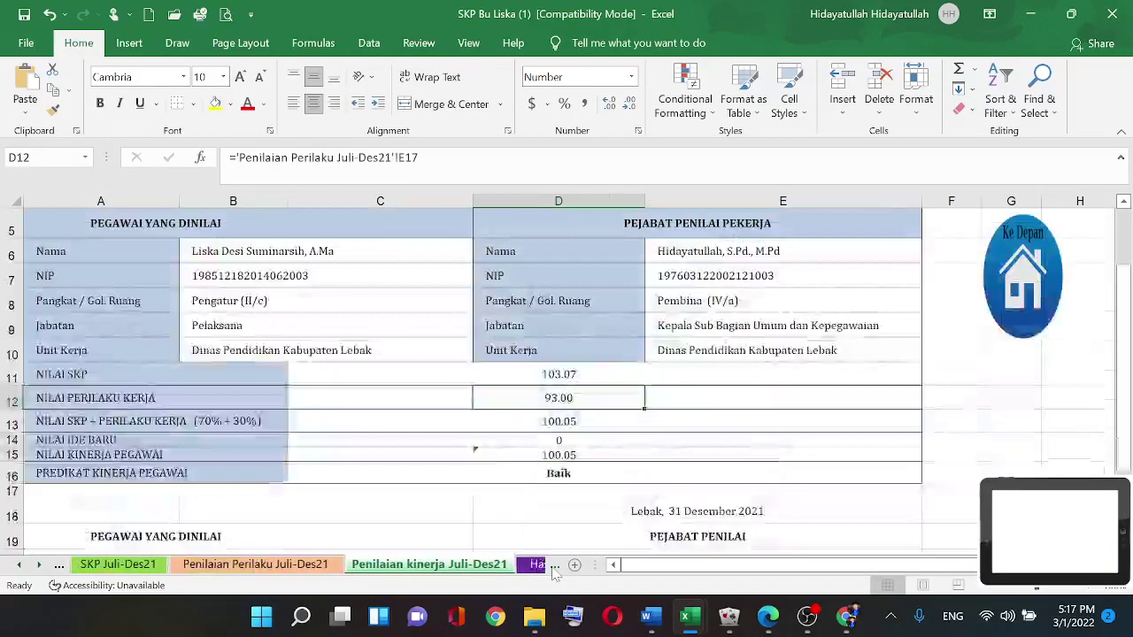
click(554, 568)
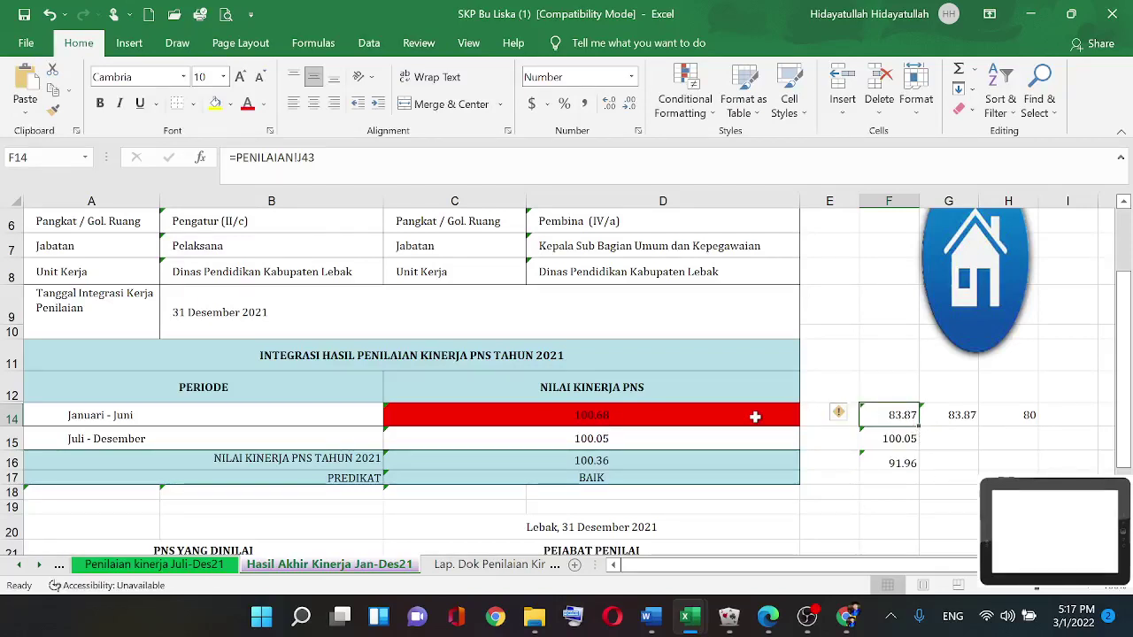
Link cell F14 of Hasil Akhir Kinerja Jan-Des21 to the Nilai Prestasi Kerja score with =PENILAIAN!J43.
mouse_move(754, 416)
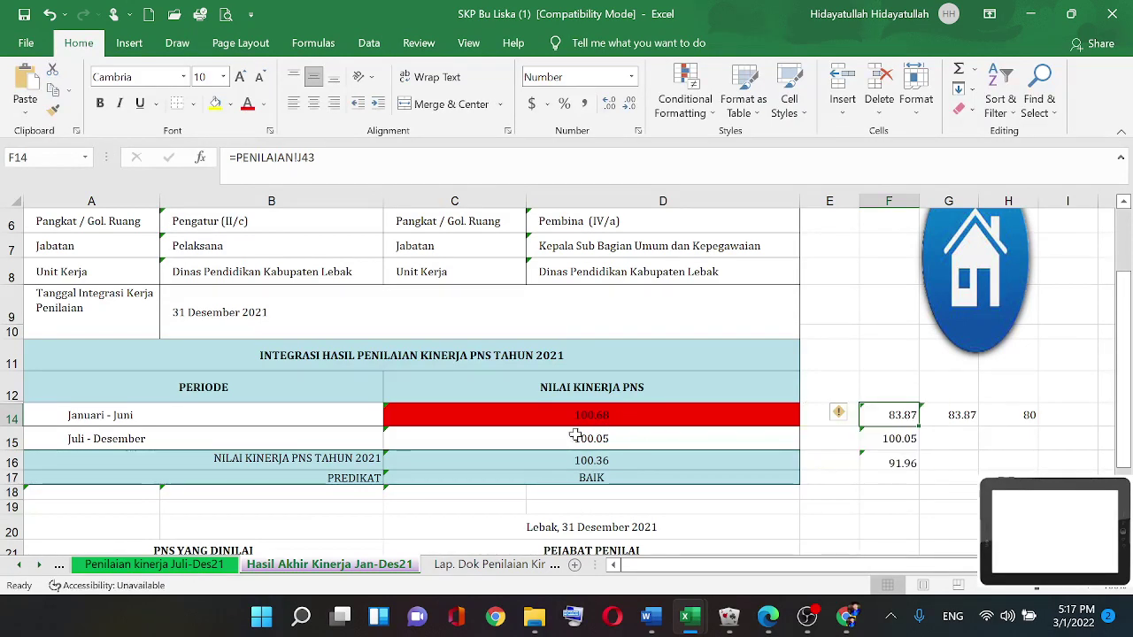
mouse_move(566, 412)
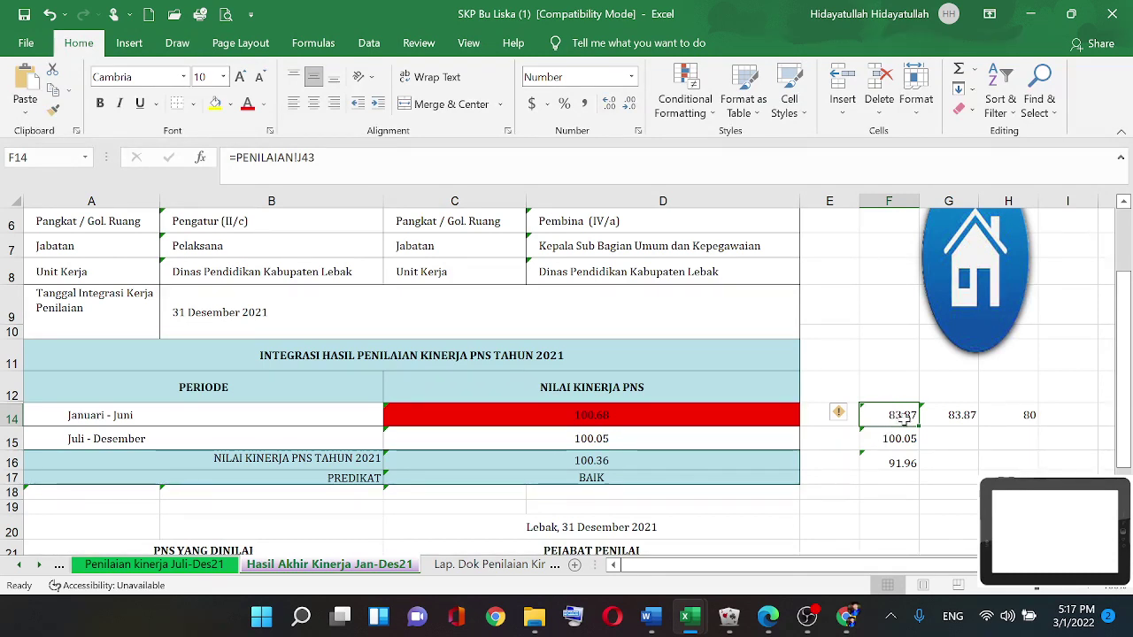
text(=)
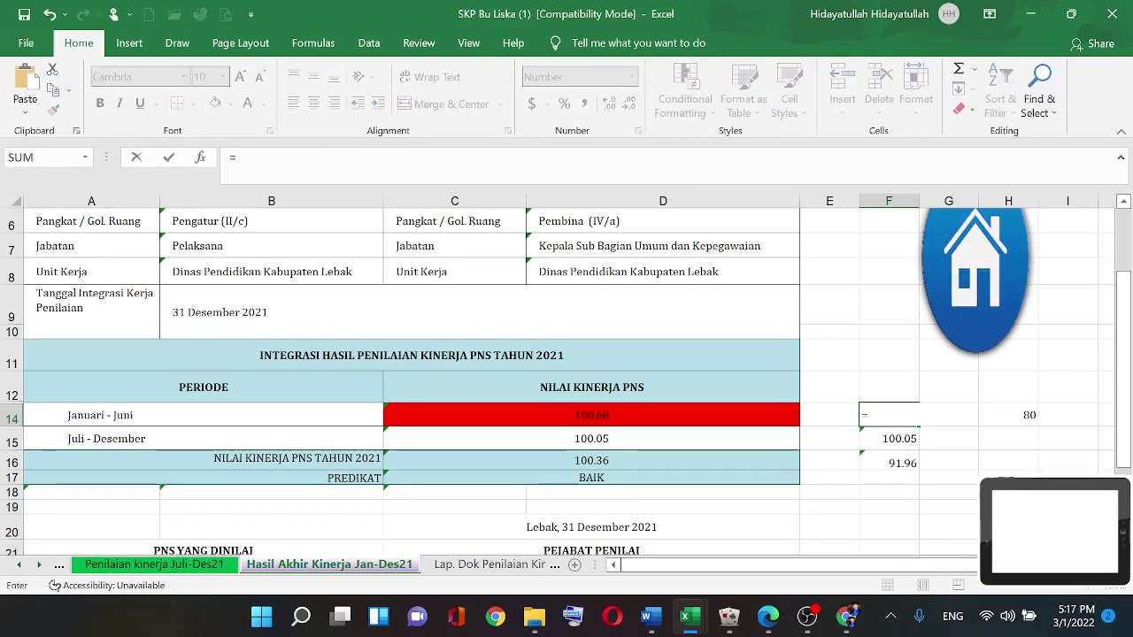
click(59, 565)
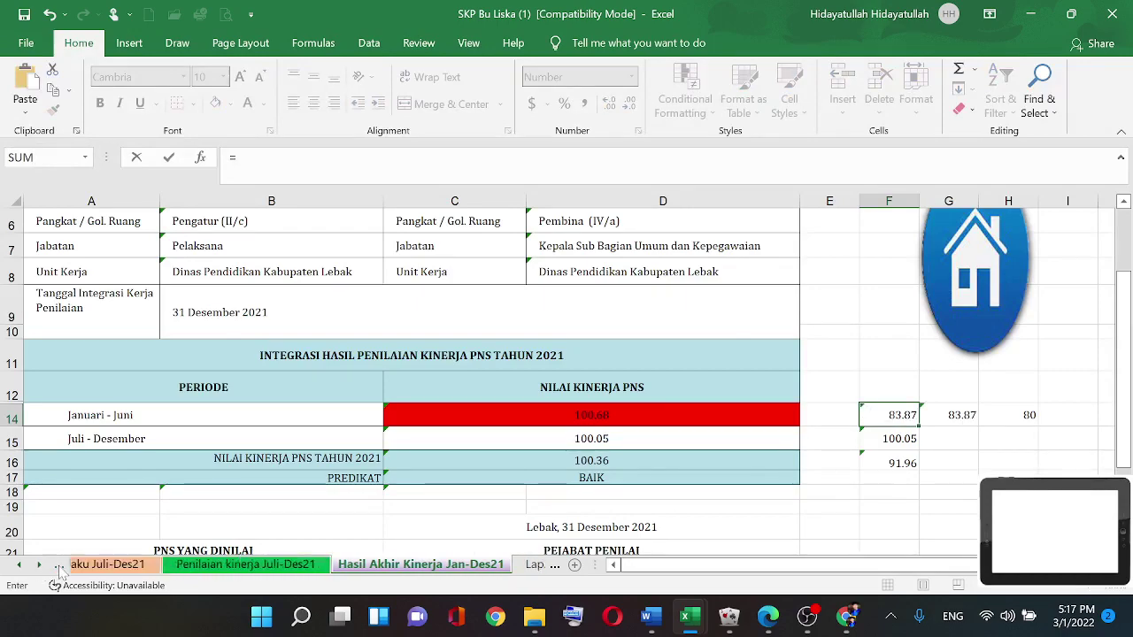
click(58, 565)
click(59, 565)
click(58, 565)
click(59, 564)
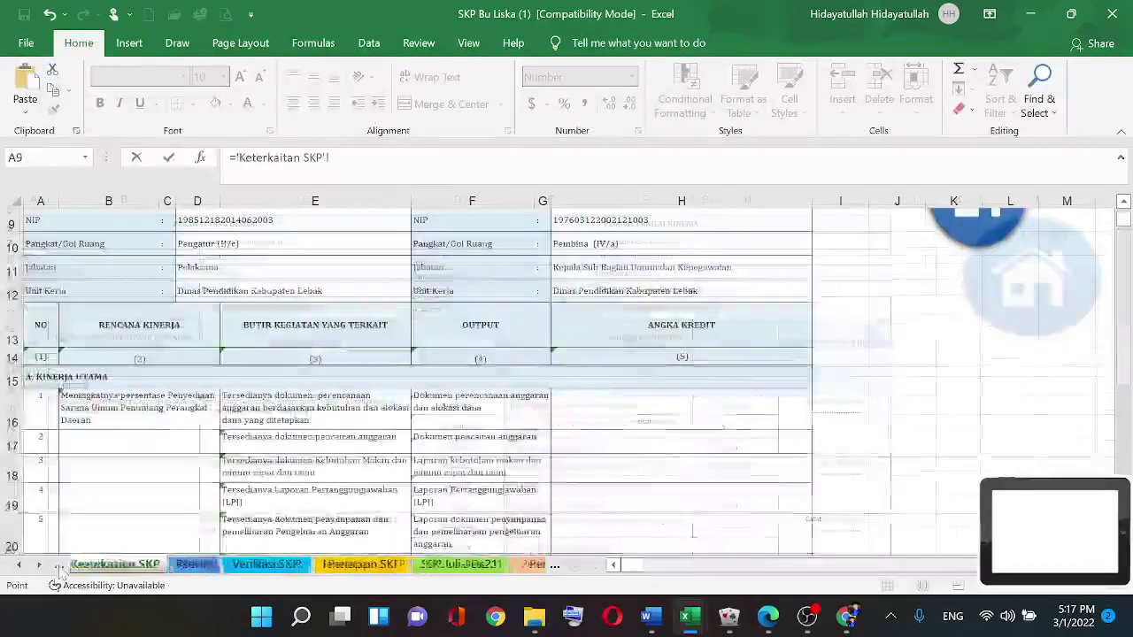
click(58, 565)
click(59, 565)
click(58, 565)
click(58, 564)
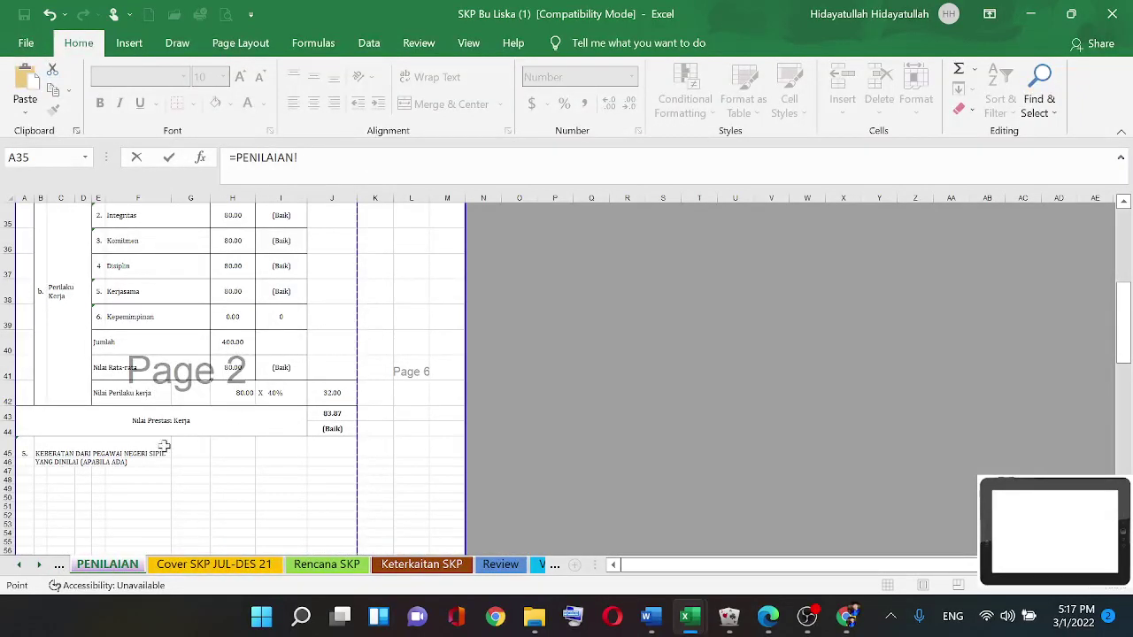
click(322, 413)
key(Return)
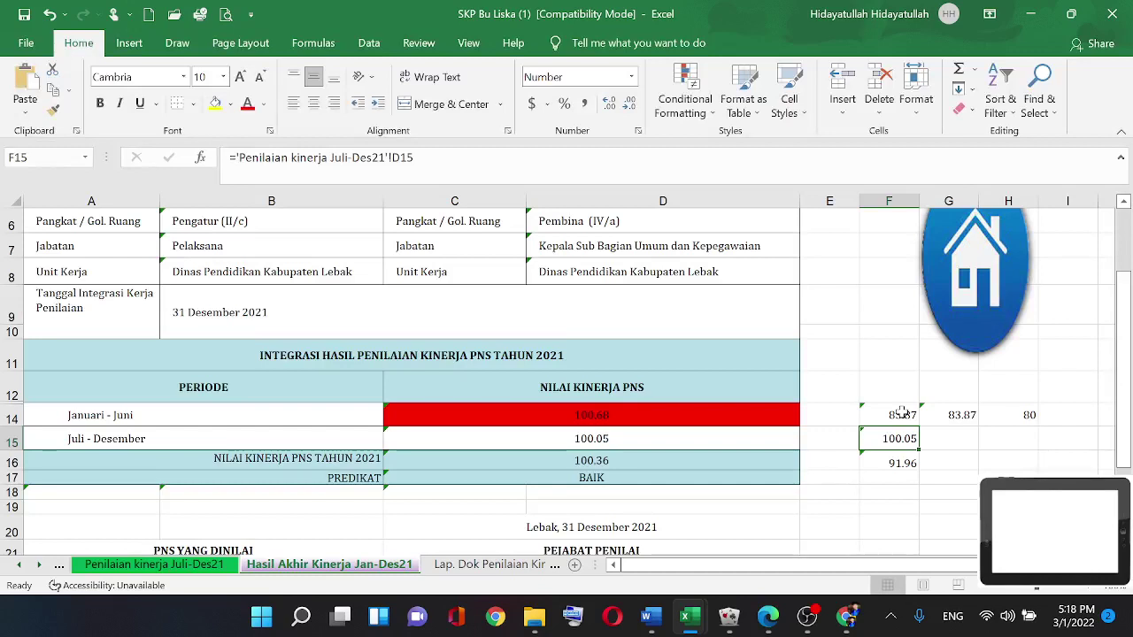
Calculate half of the G14 score in cell G15 with =G14/2 and clear that cell again.
click(945, 439)
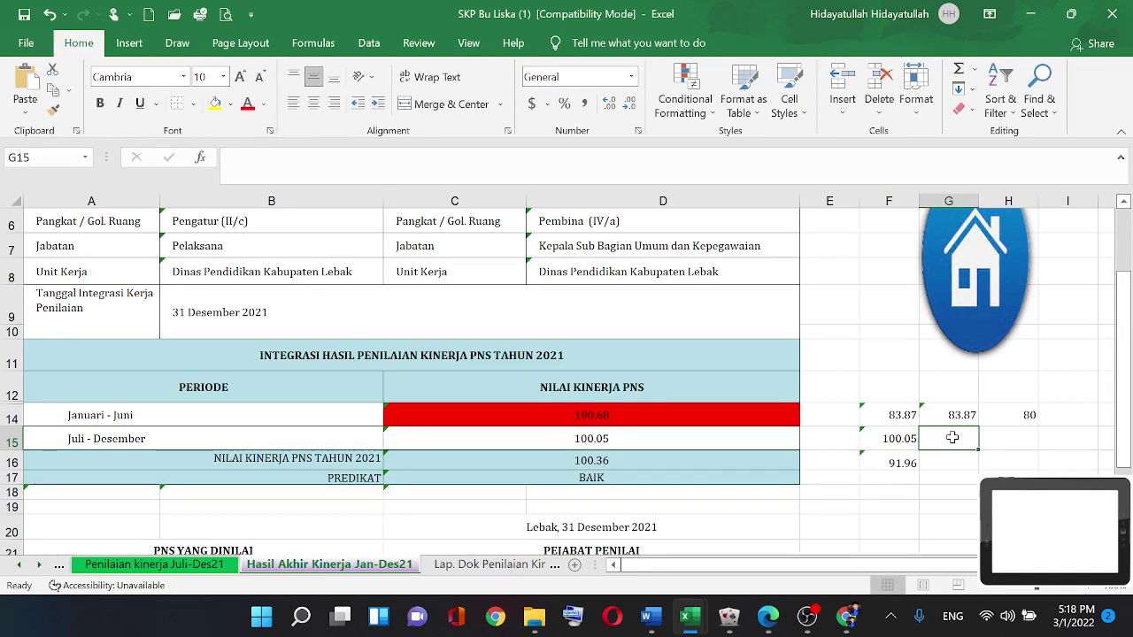
text(=)
click(959, 415)
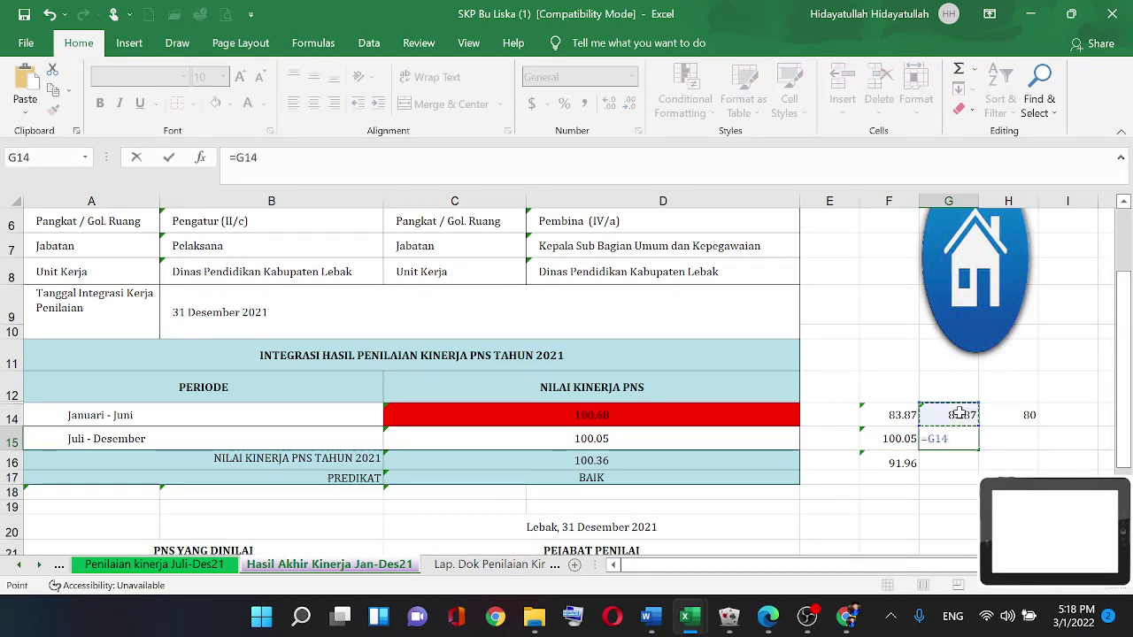
text(/2)
key(Return)
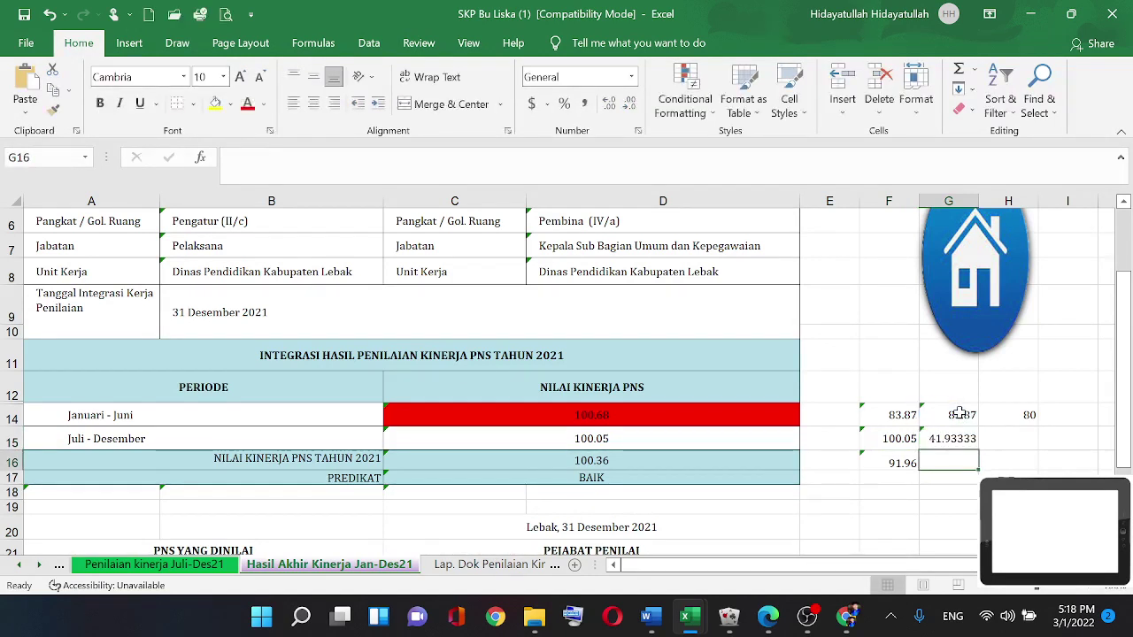
click(958, 438)
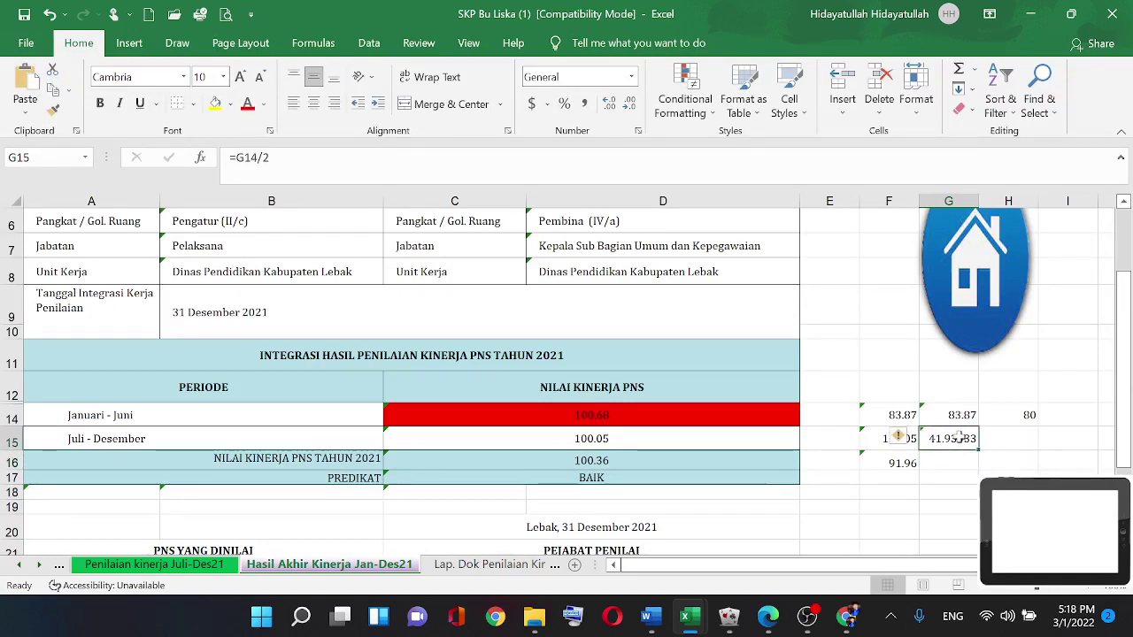
key(Delete)
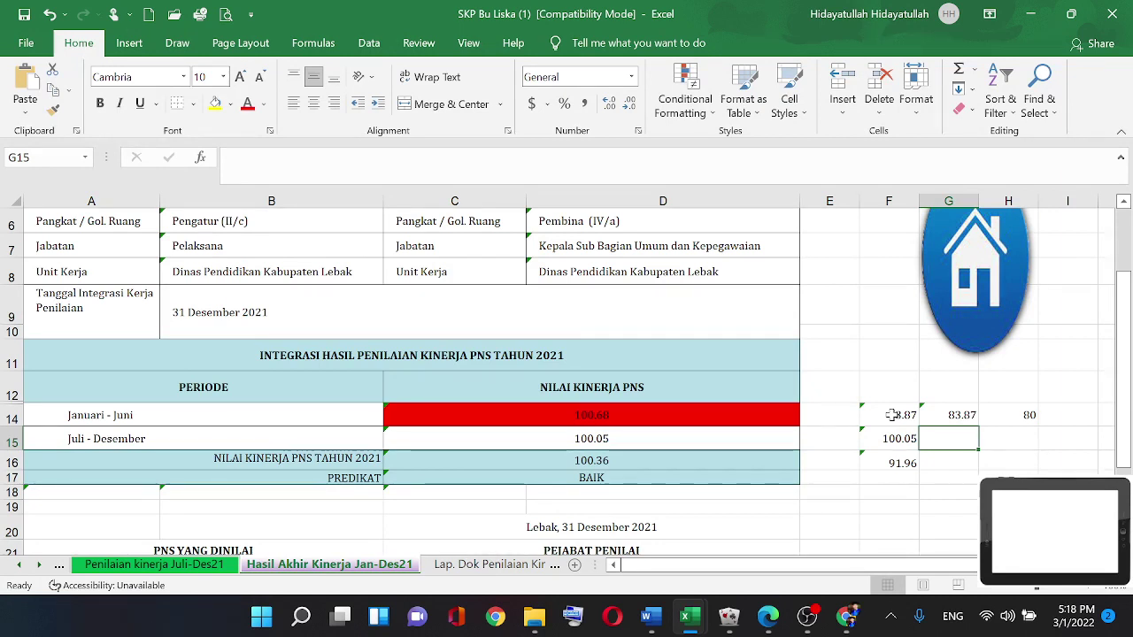
Examine the conversion formula behind the Januari - Juni performance score in C14.
click(649, 414)
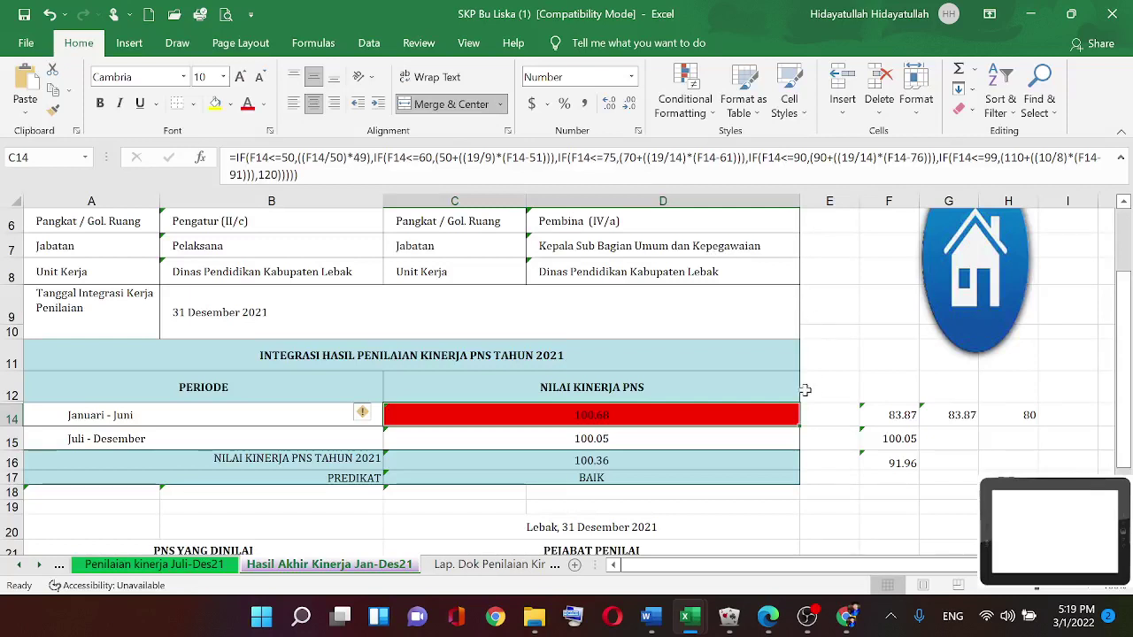
mouse_move(750, 416)
mouse_move(684, 416)
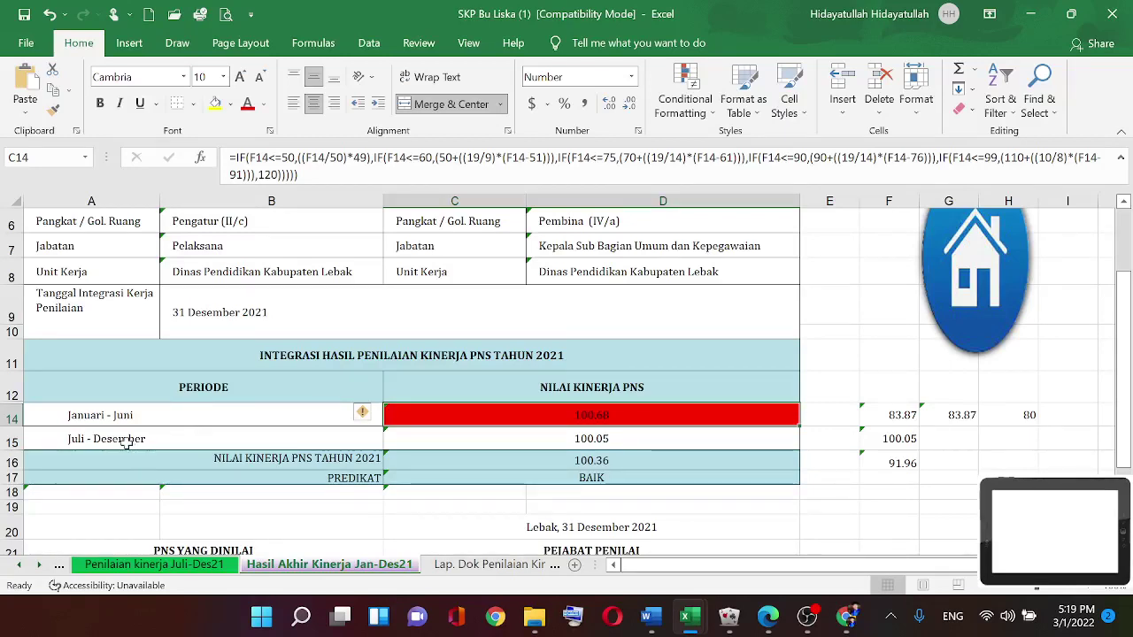
Link the Juli - Desember score in C15 to the Nilai Kinerja Pegawai with ='Penilaian kinerja Juli-Des21'!D15.
click(468, 441)
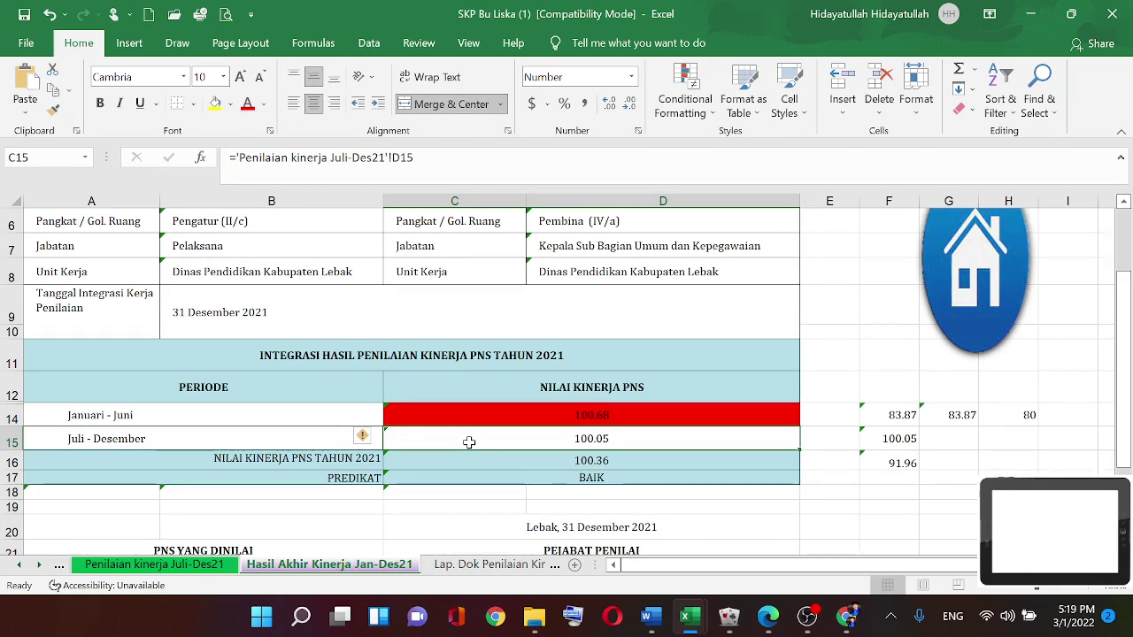
text(=)
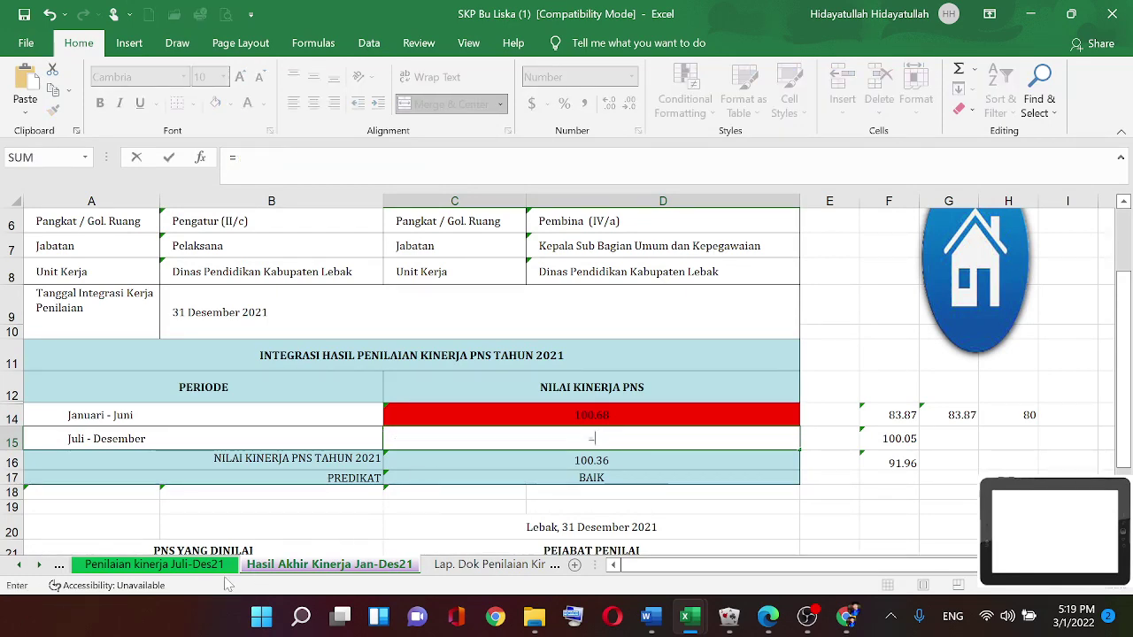
click(212, 565)
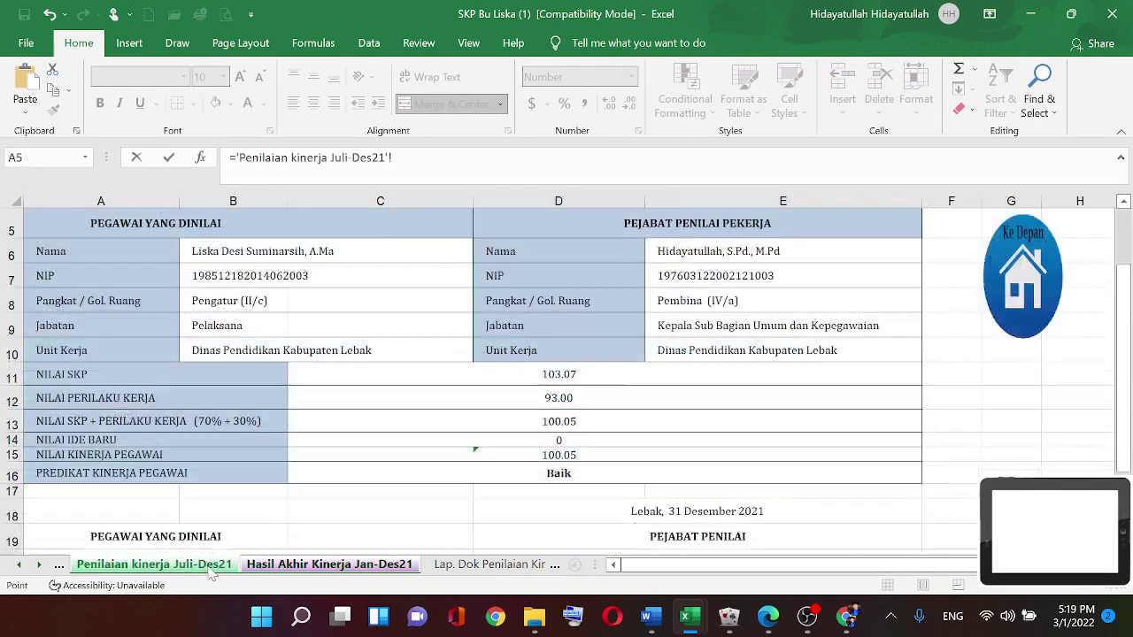
click(531, 458)
key(Return)
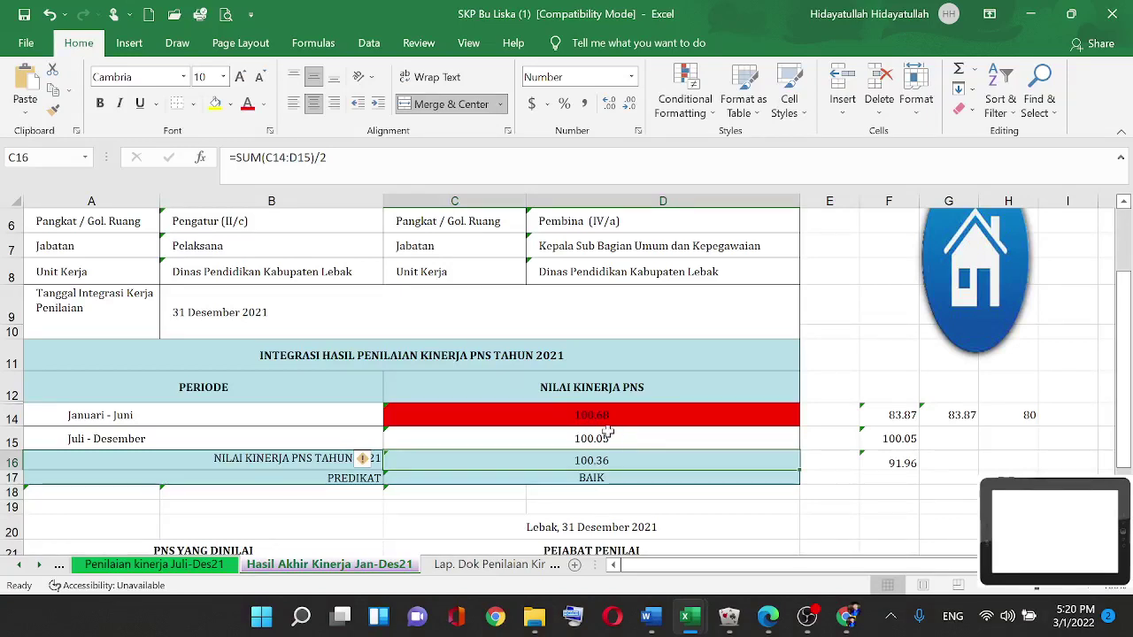
Review the F14 source link, the C14 conversion formula with its comment, and the 2021 average formula in C16.
mouse_move(604, 423)
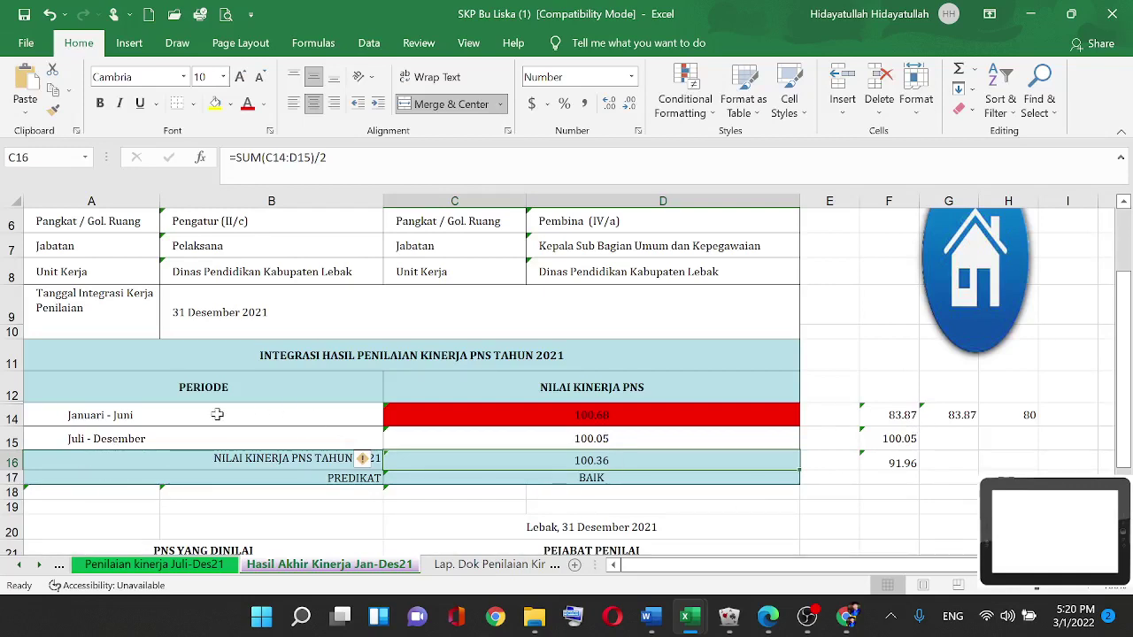
click(908, 412)
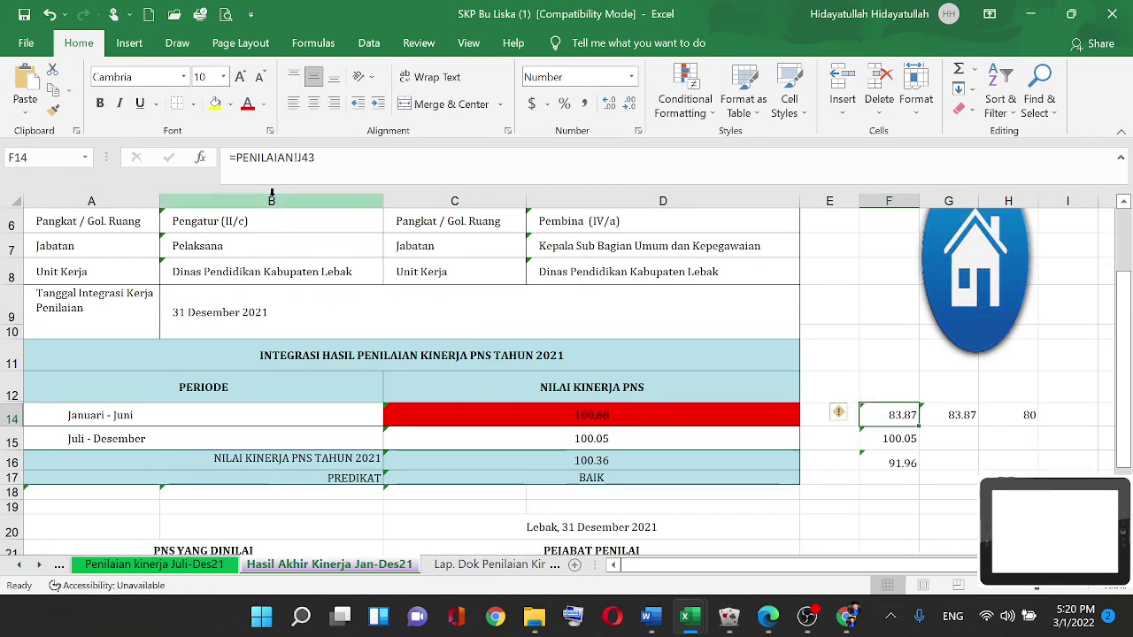
click(510, 422)
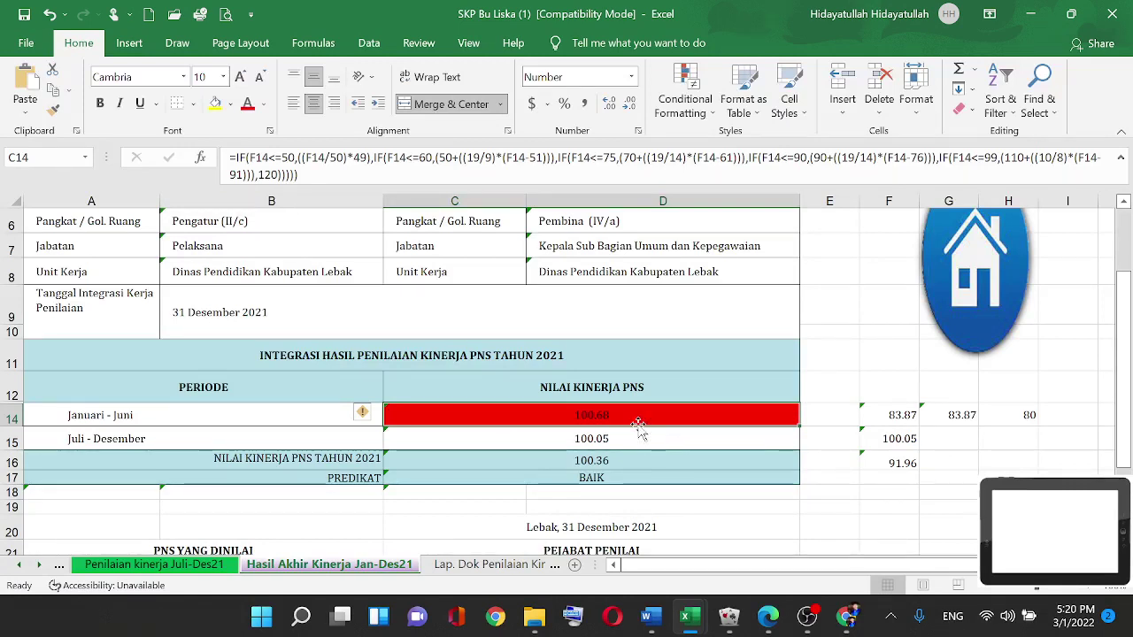
mouse_move(631, 413)
drag(631, 425, 630, 432)
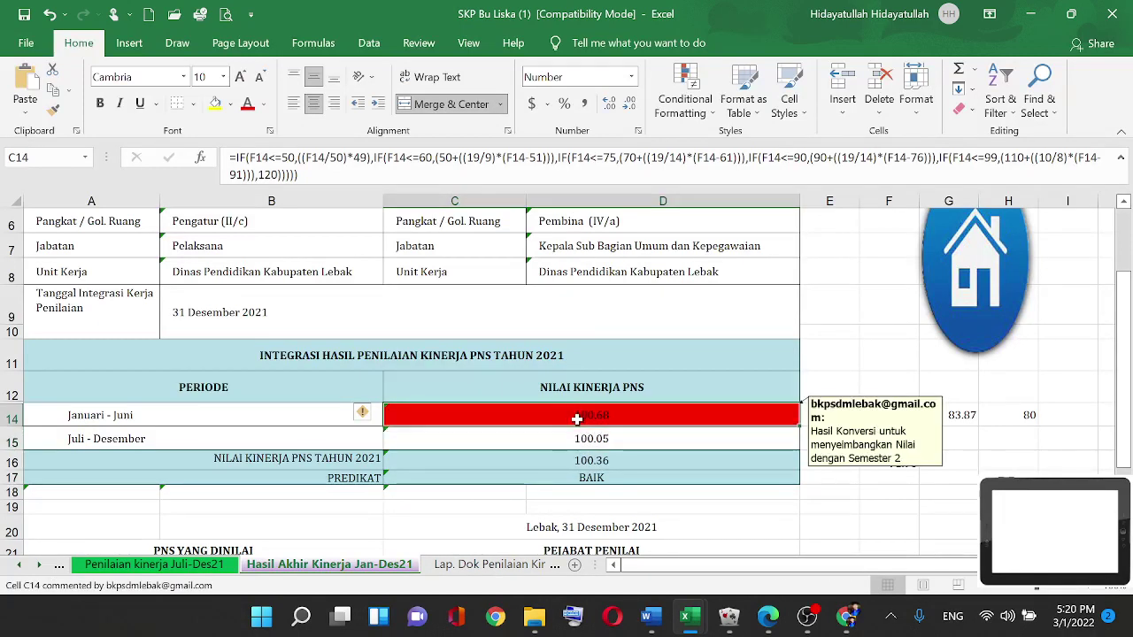
click(578, 453)
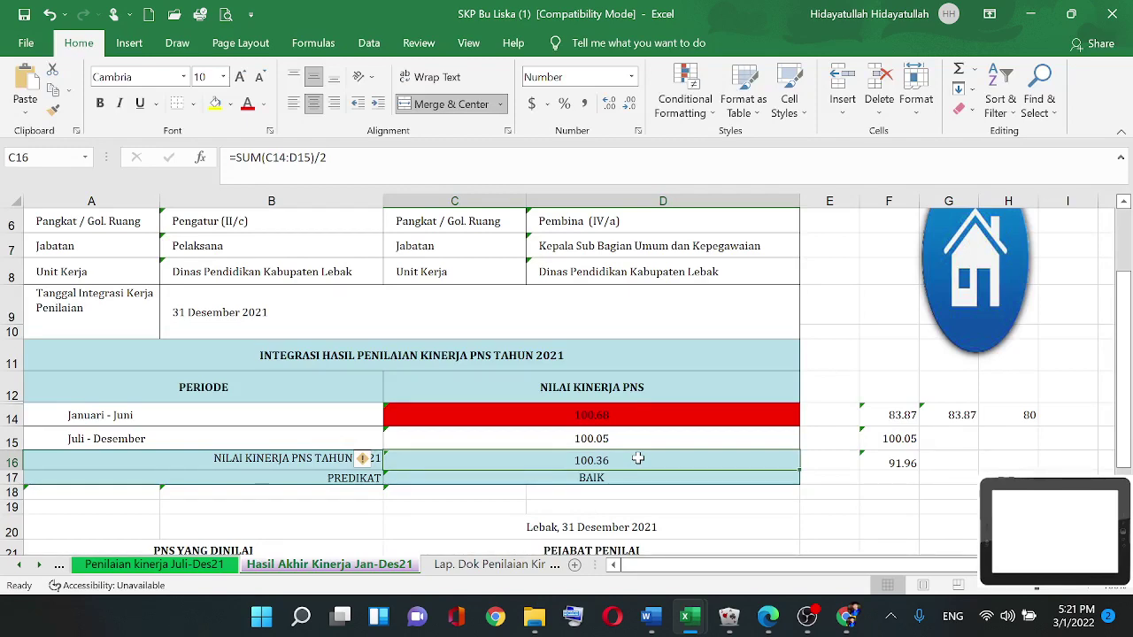
scroll(628, 443, down, 1)
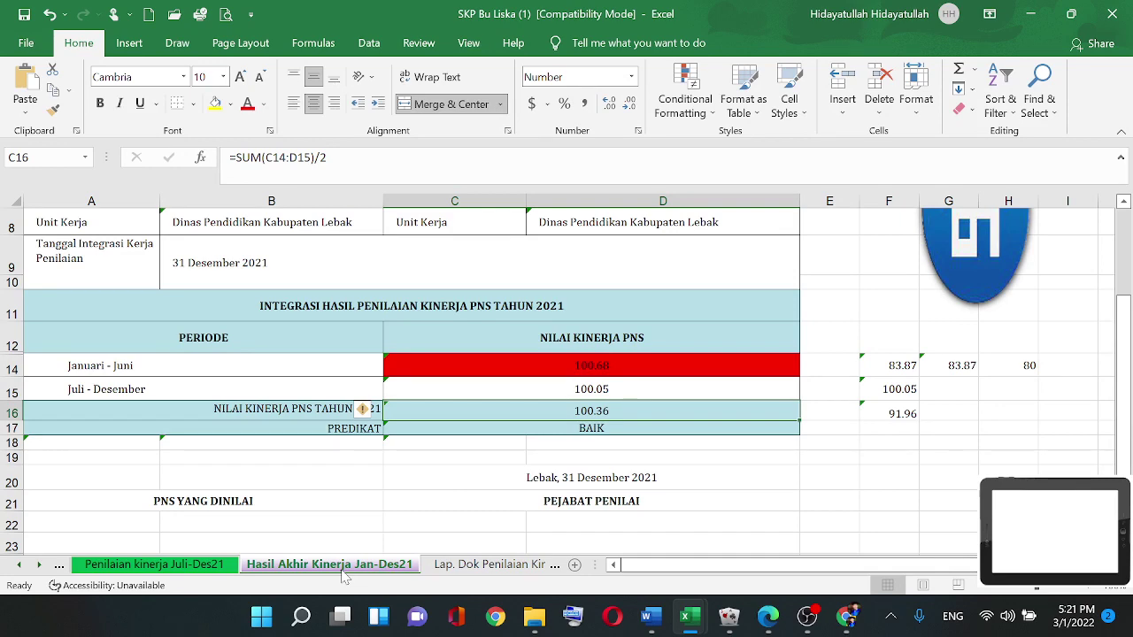
scroll(492, 471, down, 2)
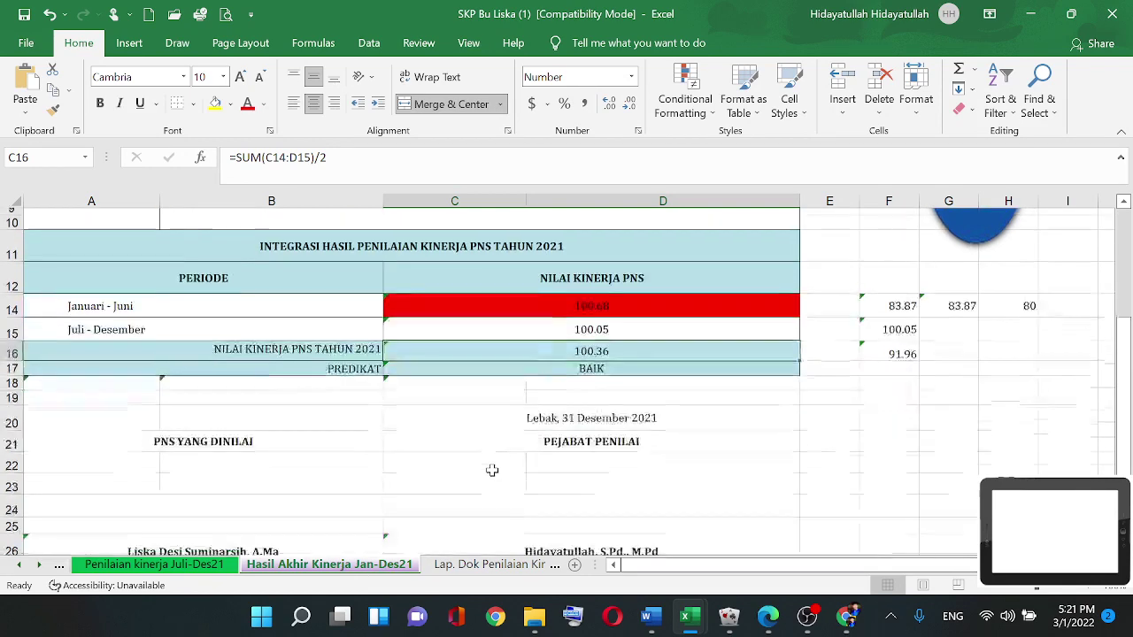
scroll(308, 439, up, 1)
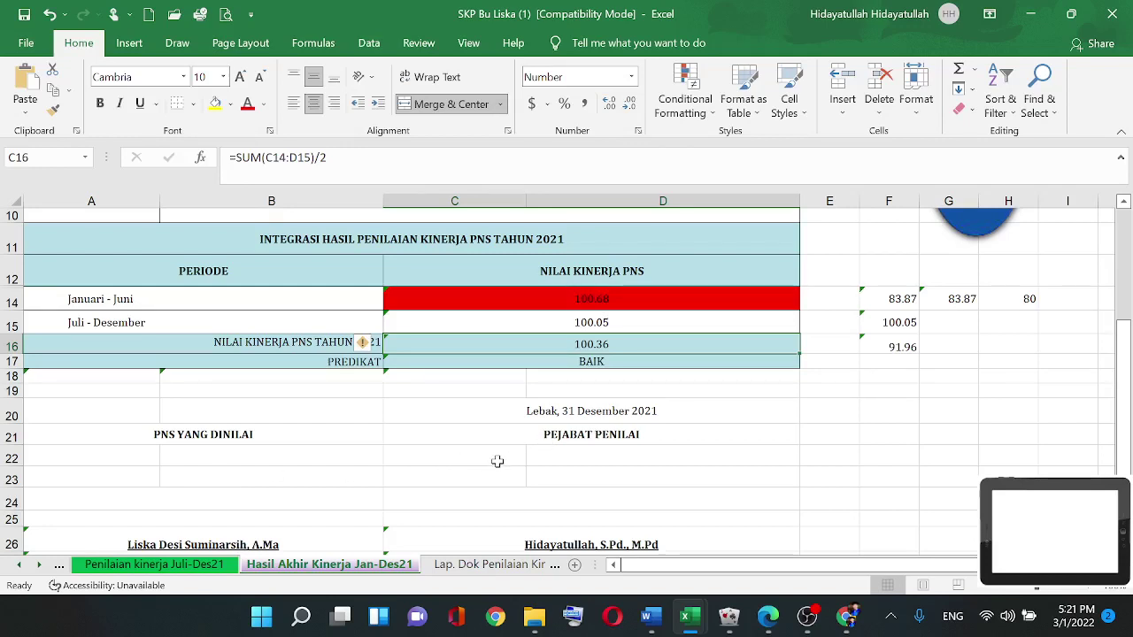
scroll(588, 440, up, 1)
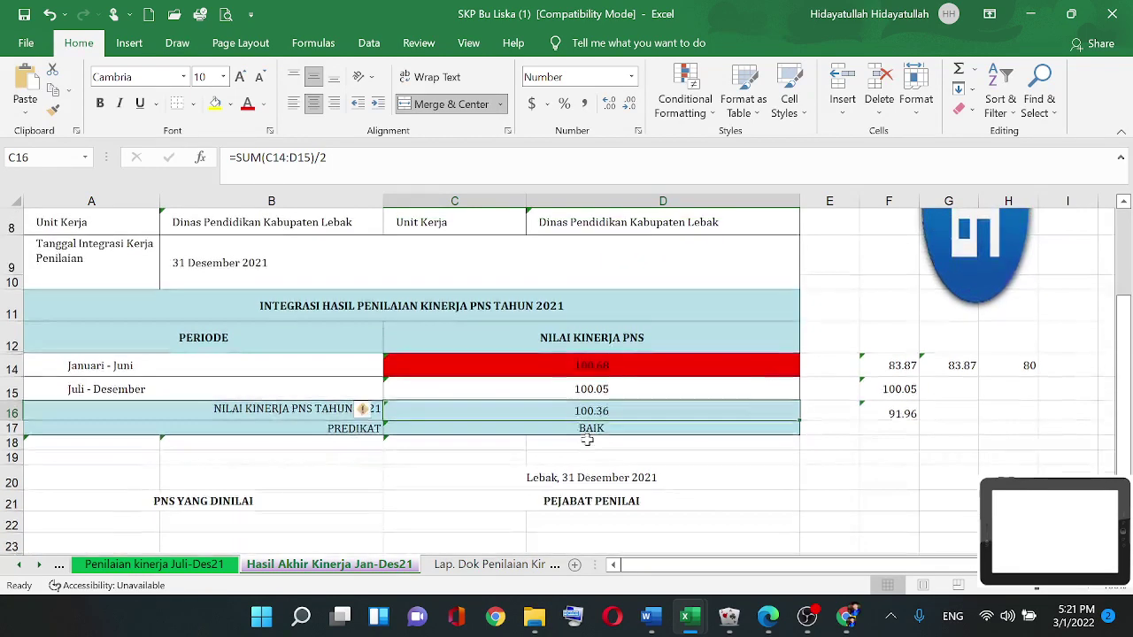
scroll(588, 439, up, 1)
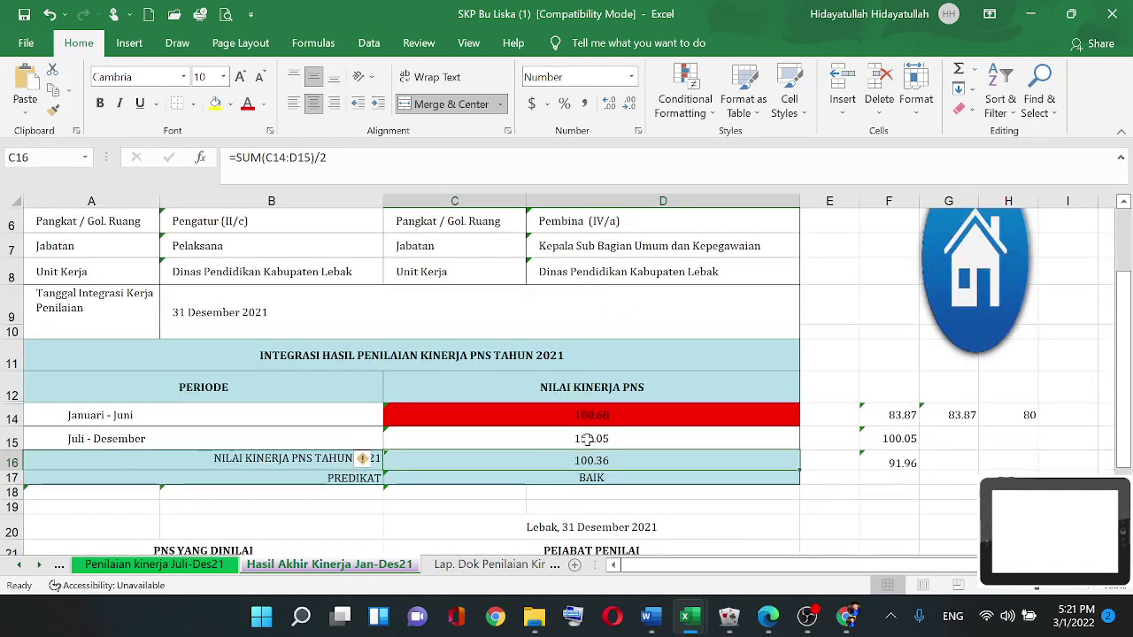
mouse_move(582, 416)
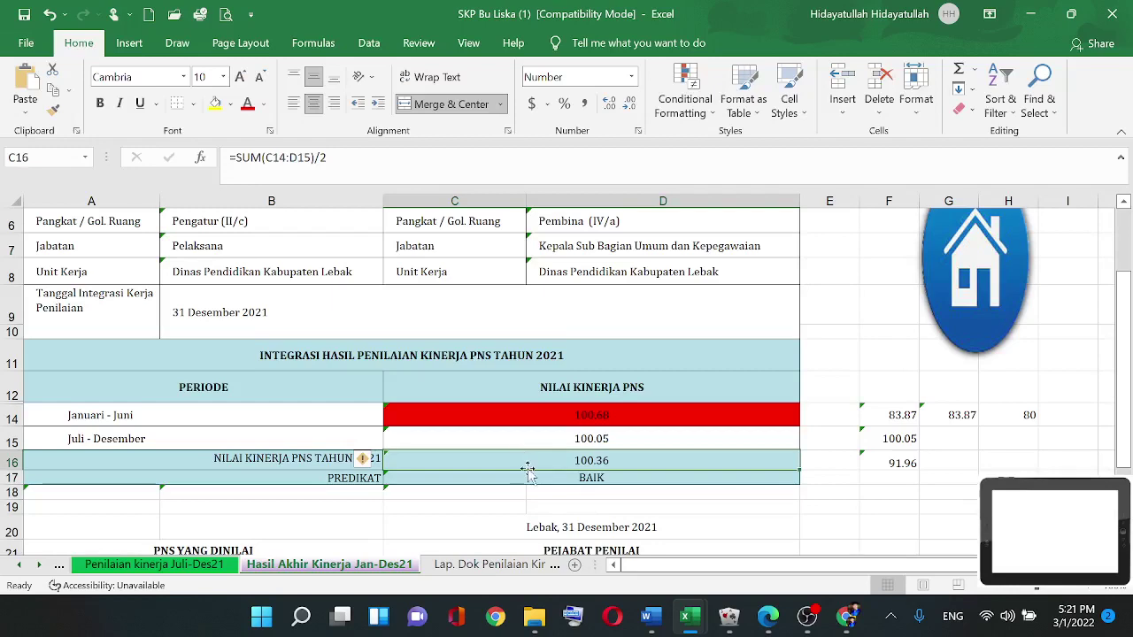
click(810, 624)
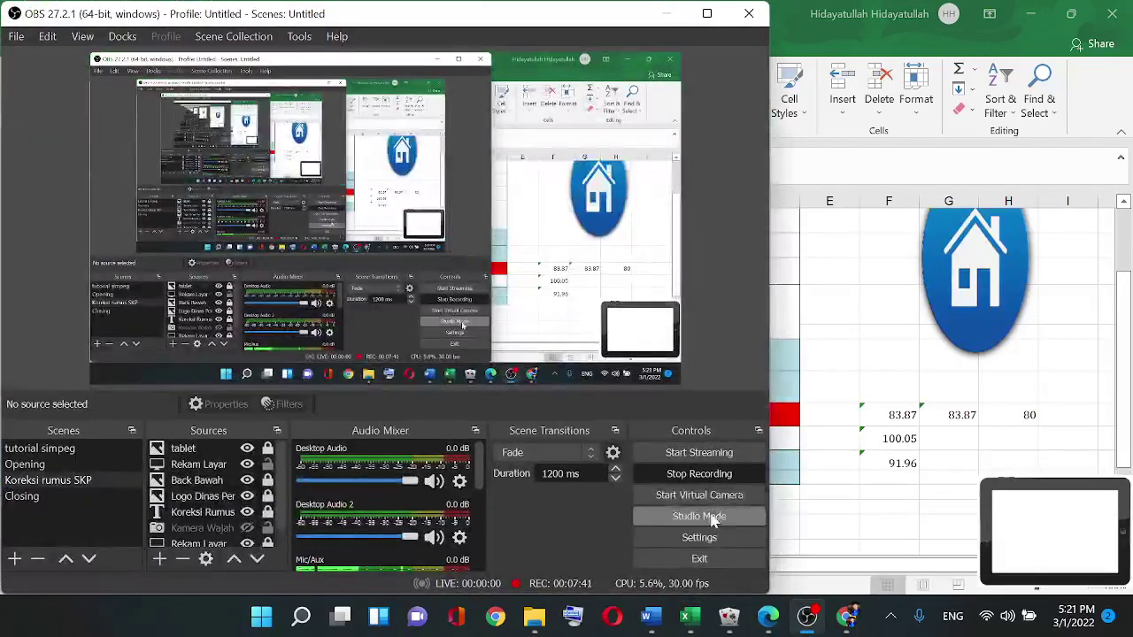